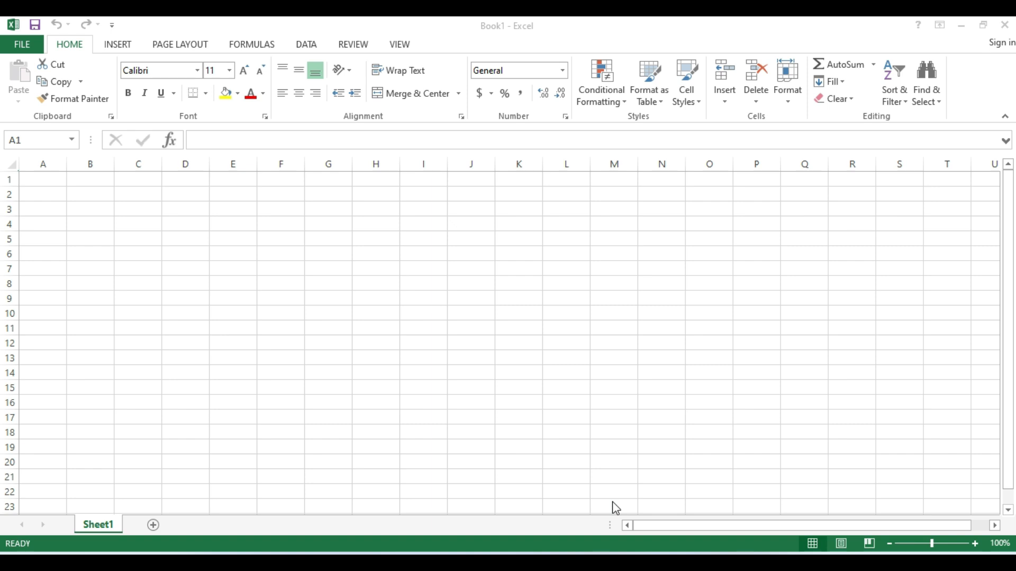
# - Create a new blank workbook and open the recent workbook STATEMENT OF MARKS
pyautogui.click(68, 190)
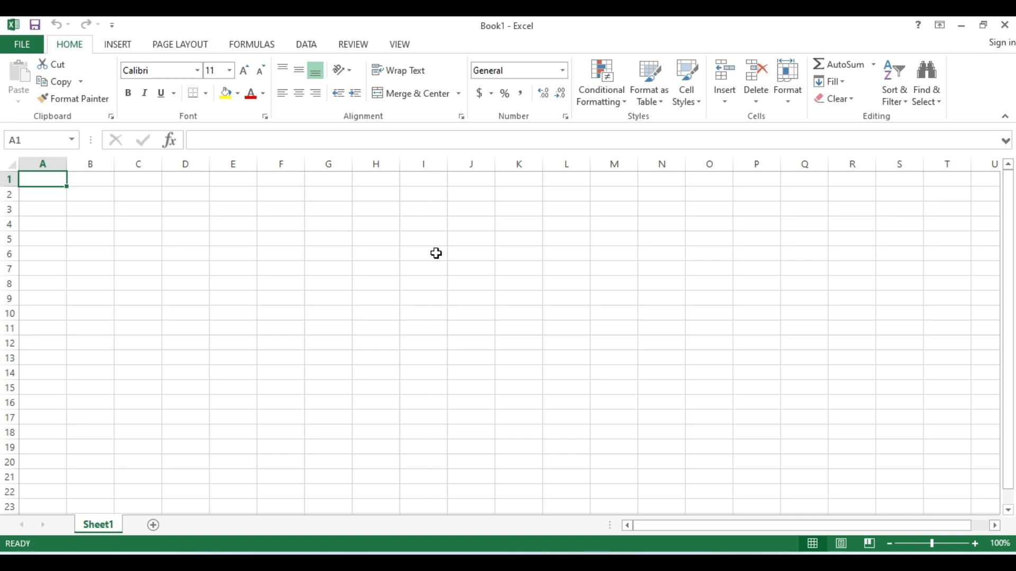
pyautogui.hotkey('ctrl', 'n')
pyautogui.hotkey('ctrl', 'o')
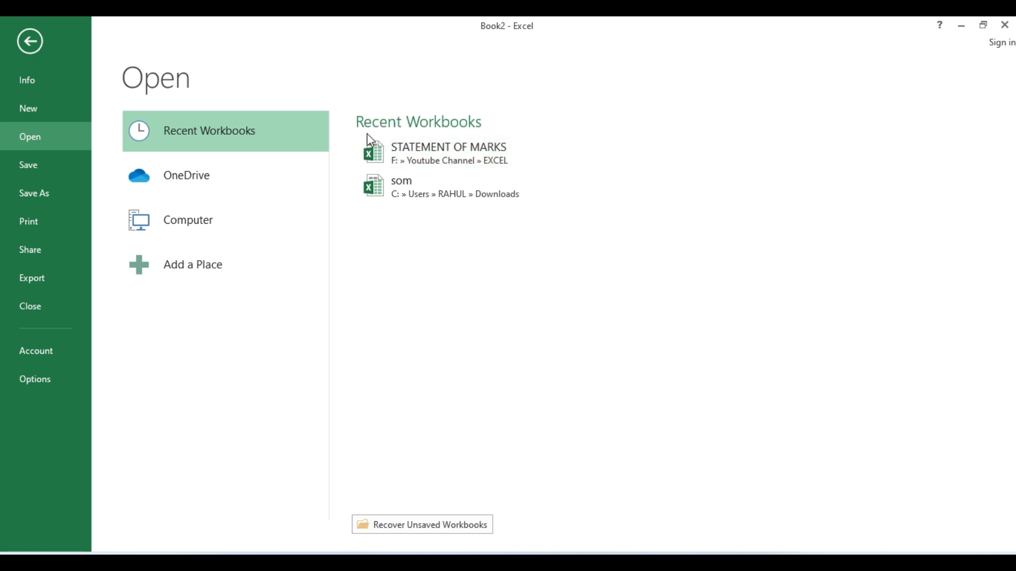
pyautogui.click(471, 143)
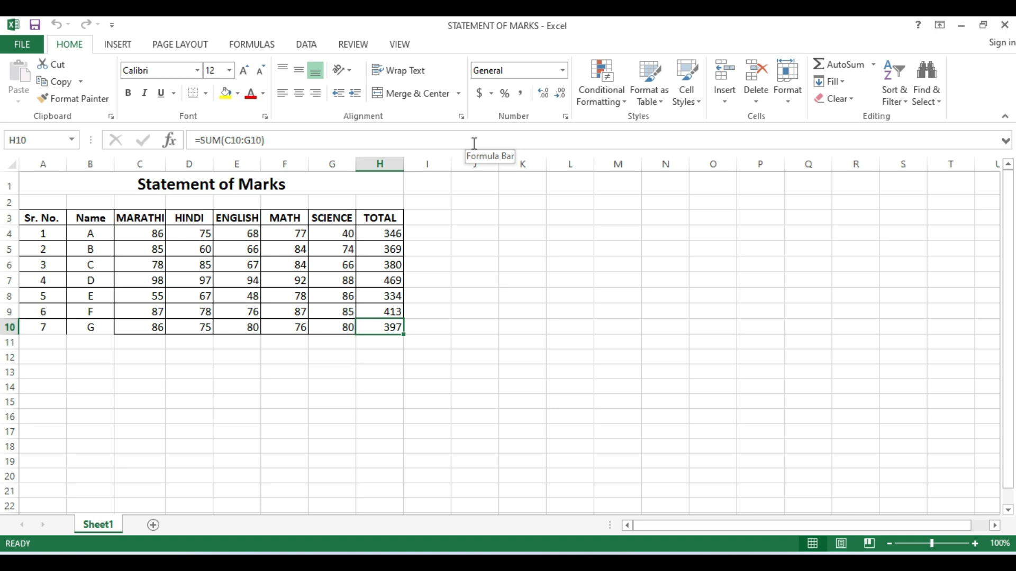
# - Copy the Statement of Marks table into Book2 and save that workbook as som1 in the Downloads folder
pyautogui.hotkey('ctrl', 'Home')
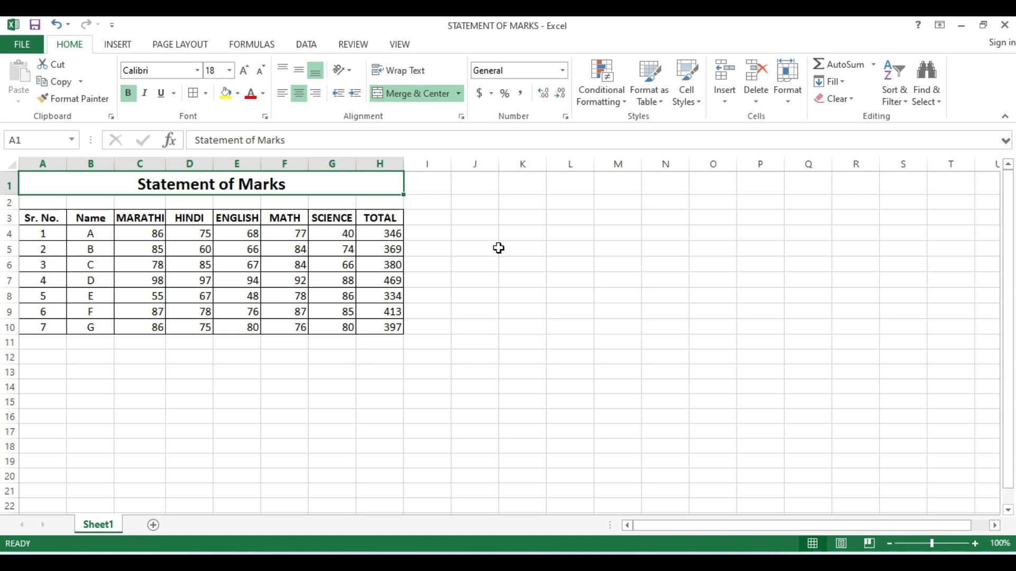
pyautogui.hotkey('ctrl', 's')
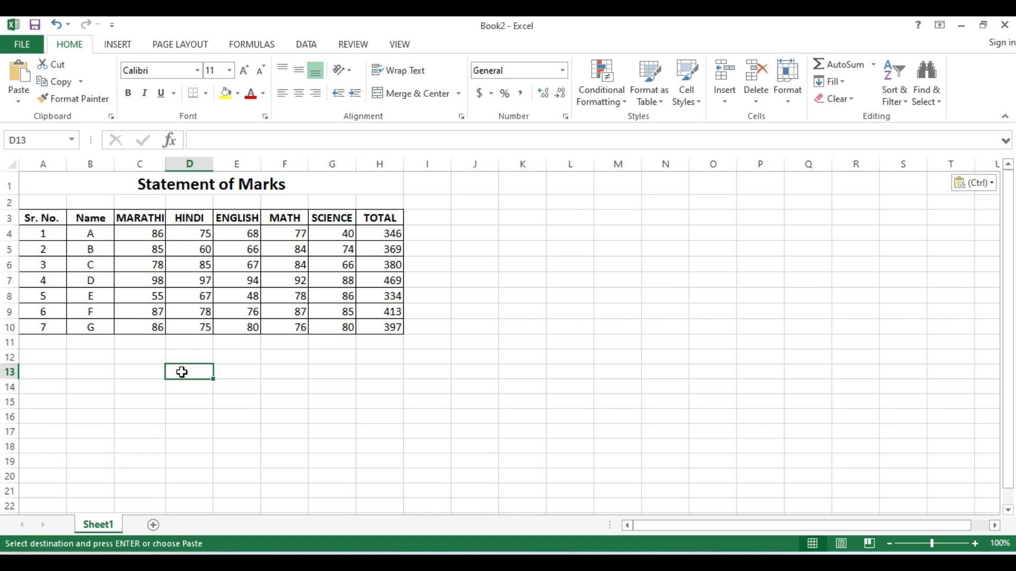
pyautogui.hotkey('ctrl', 's')
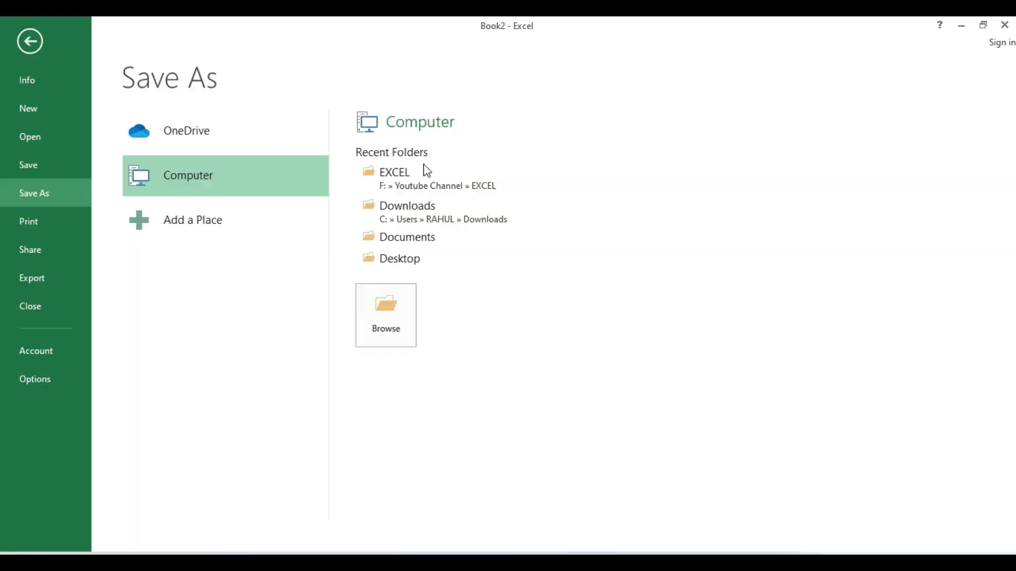
pyautogui.click(387, 306)
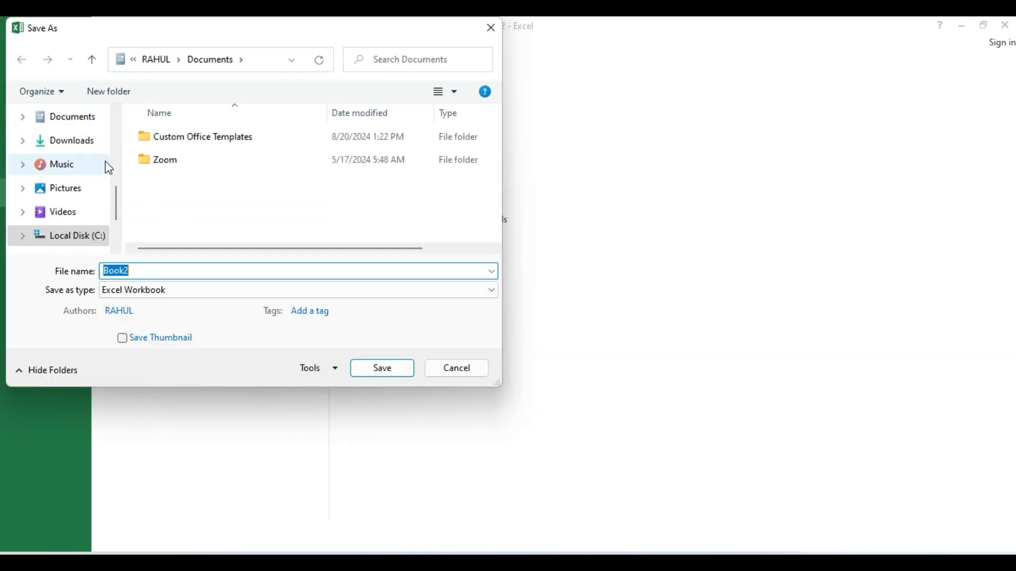
pyautogui.moveTo(116, 210); pyautogui.dragTo(121, 202)
pyautogui.scroll(-5, 116, 195)
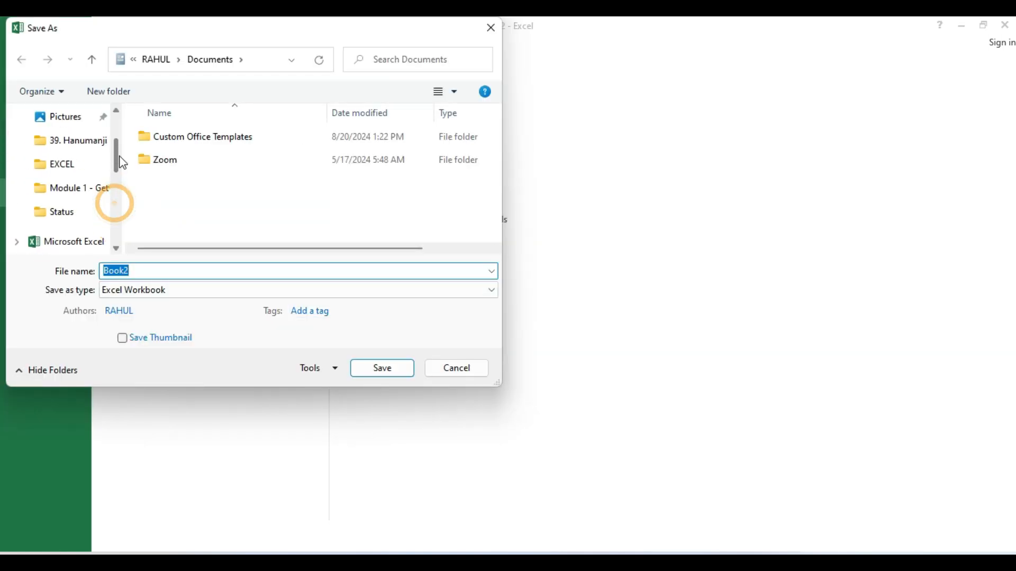
pyautogui.click(74, 195)
pyautogui.doubleClick(181, 271)
pyautogui.write('som1')
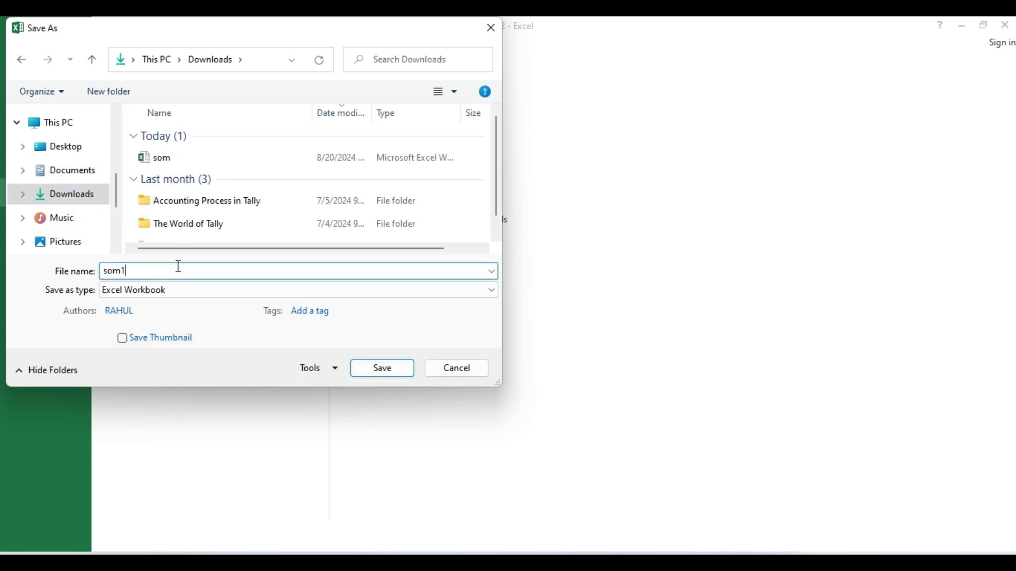
pyautogui.click(393, 372)
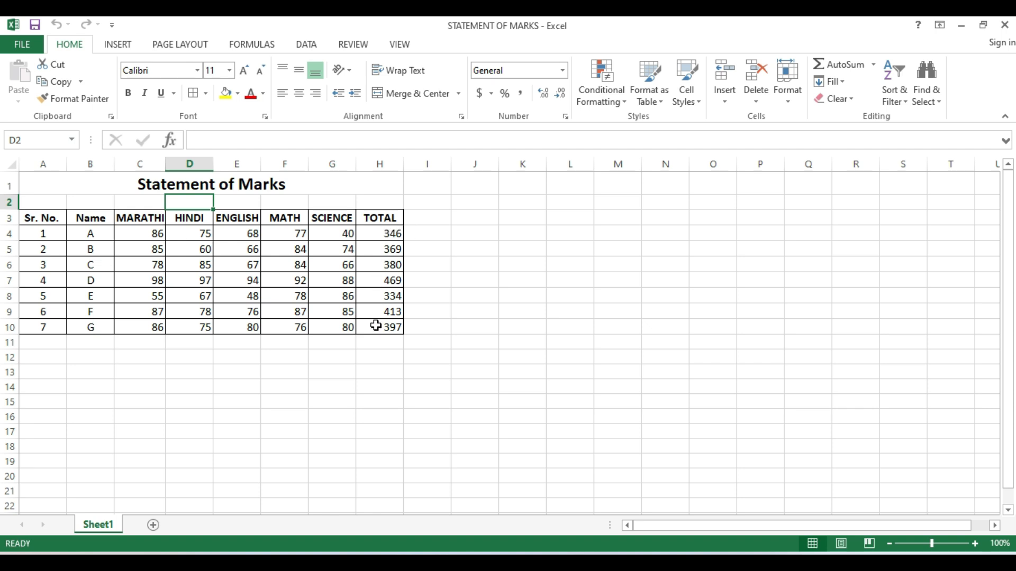
# - Make the TOTAL values in H4:H10 of the STATEMENT OF MARKS workbook bold
pyautogui.click(376, 231)
pyautogui.moveTo(376, 232); pyautogui.dragTo(358, 402)
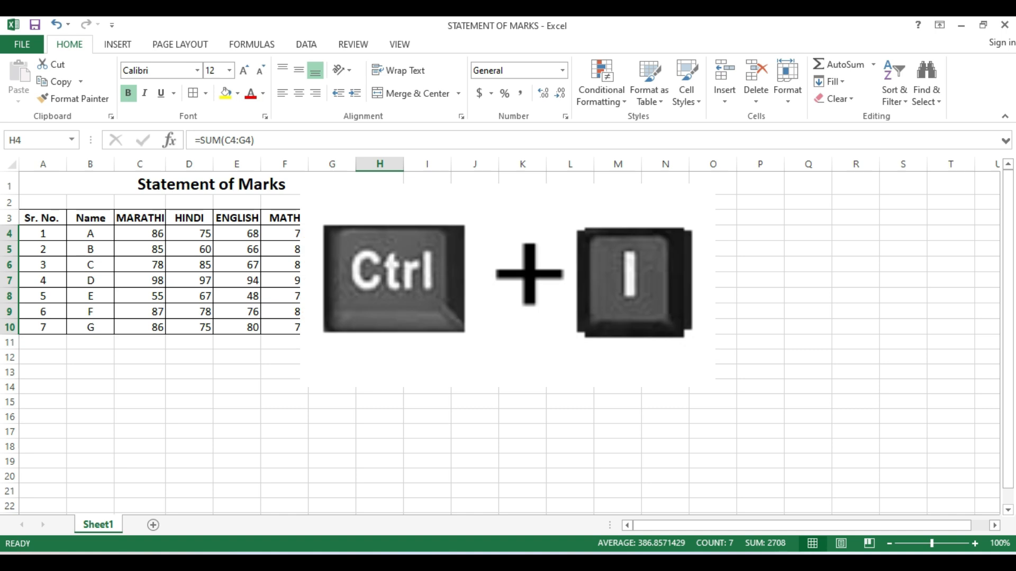
# - Try italic and underline formatting on the totals in H4:H10, removing each one again
pyautogui.hotkey('ctrl', 'i')
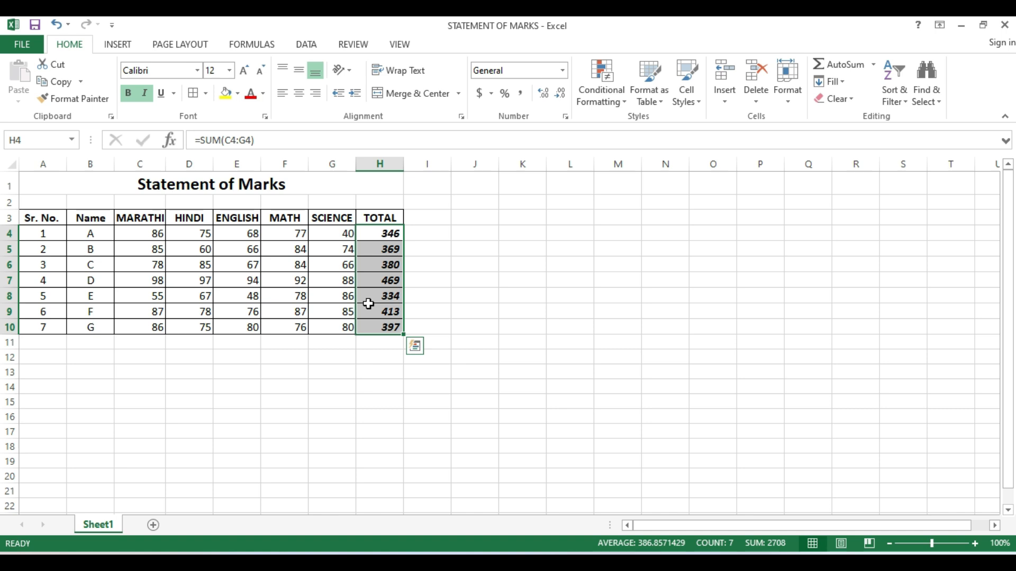
pyautogui.hotkey('ctrl', 'i')
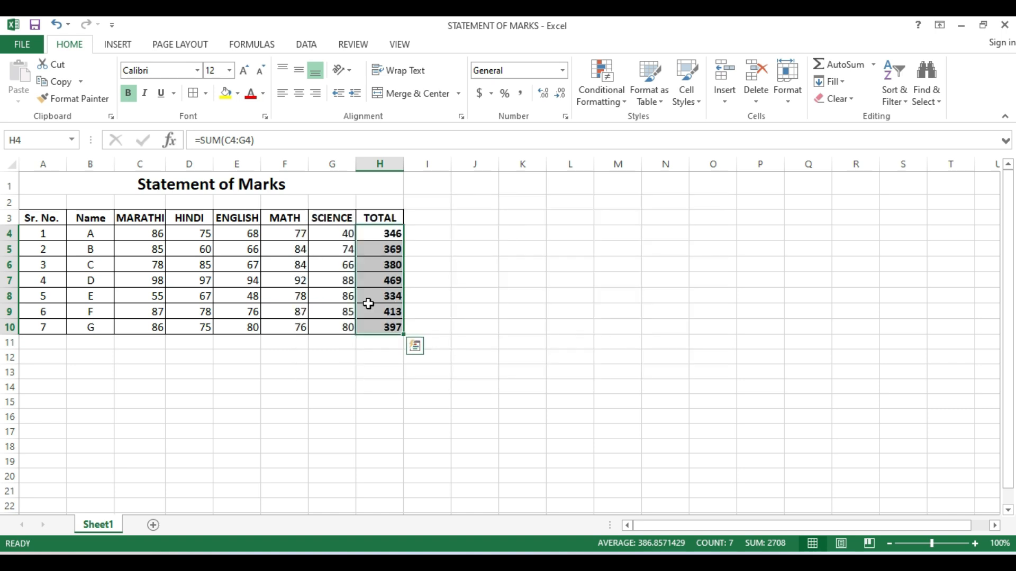
pyautogui.hotkey('ctrl', 'u')
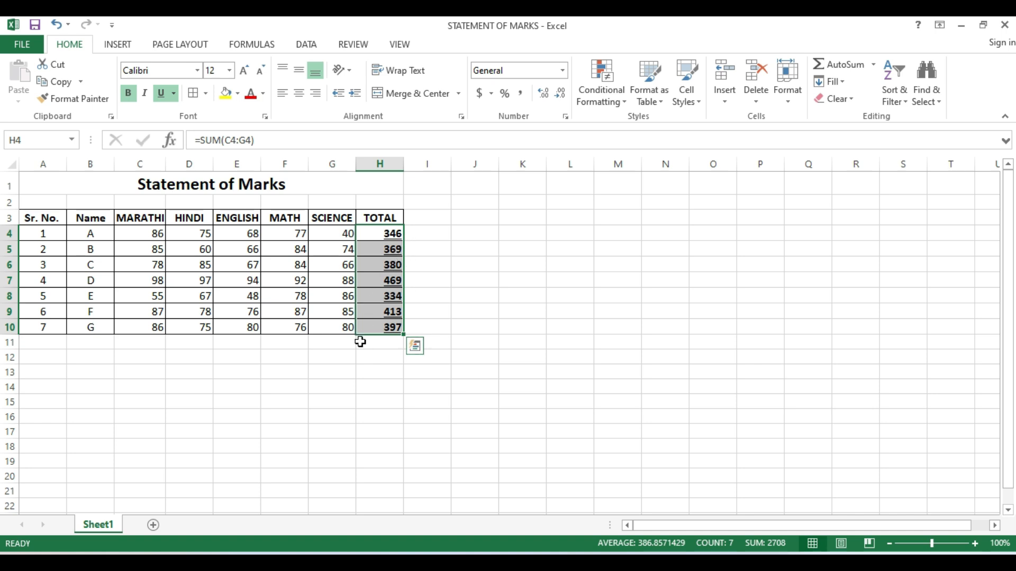
pyautogui.hotkey('ctrl', 'u')
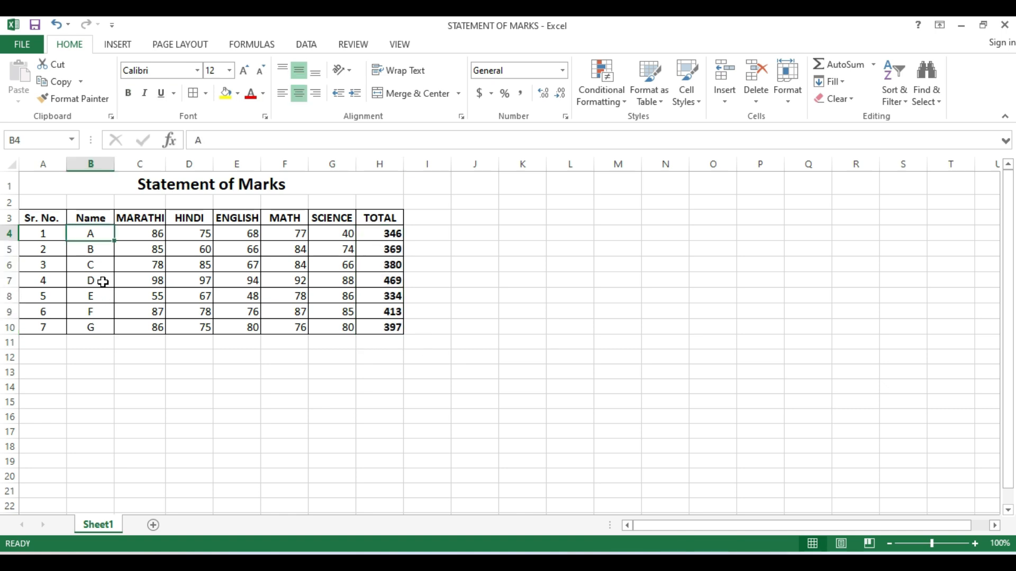
# - Copy student D's row, cells A7:H7, into the empty row starting at A11, and undo the paste
pyautogui.click(103, 281)
pyautogui.press('Left')
pyautogui.press('Right')
pyautogui.press('Right')
pyautogui.press('Home')
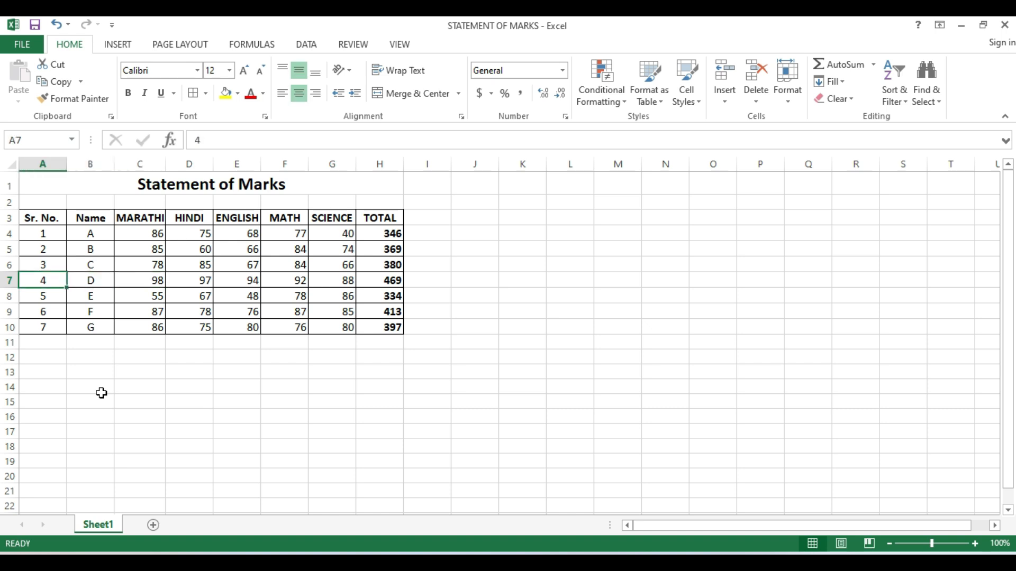
pyautogui.hotkey('ctrl', 'shift', 'Right')
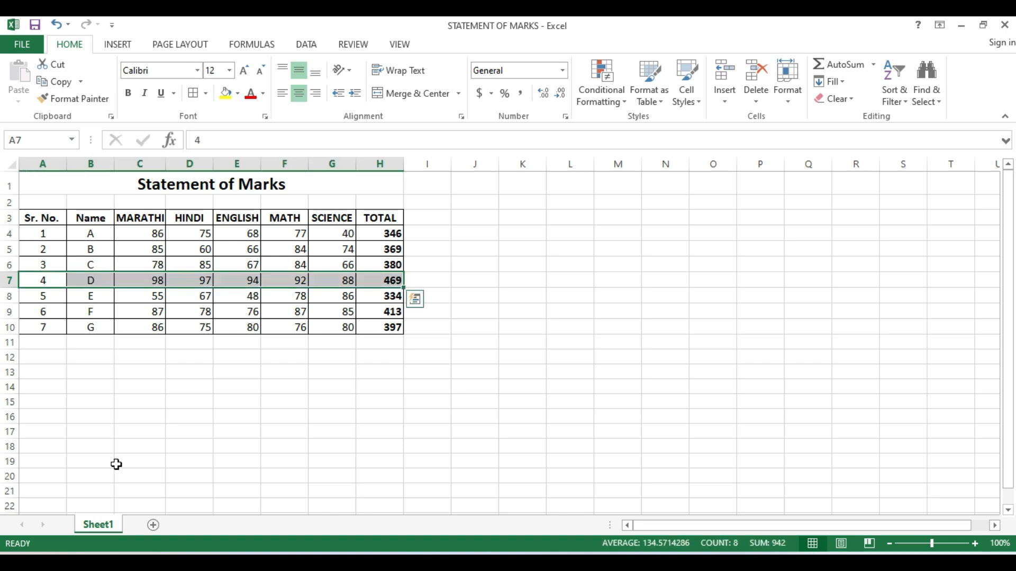
pyautogui.hotkey('ctrl', 'c')
pyautogui.hotkey('ctrl', 'c')
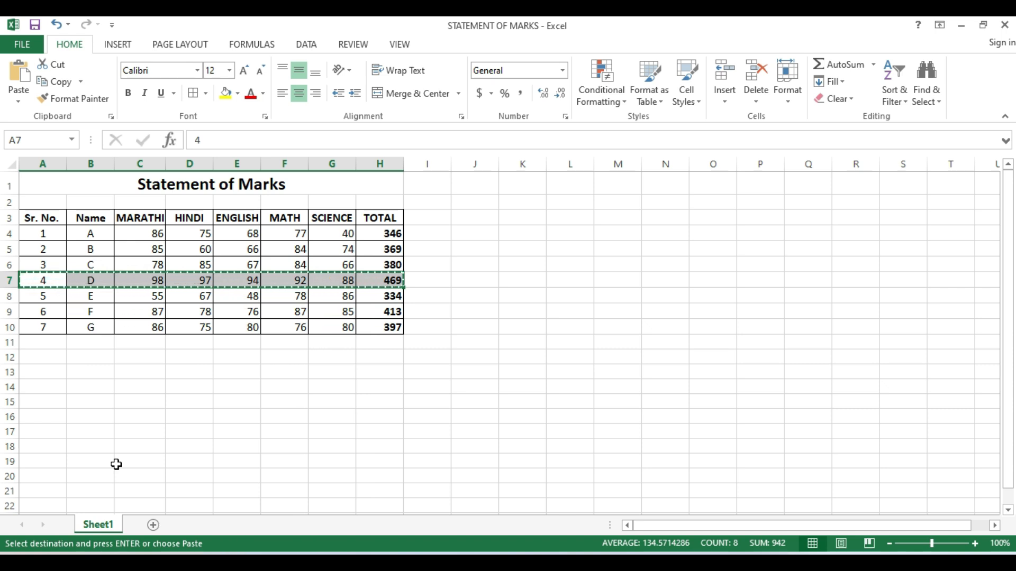
pyautogui.press('Down')
pyautogui.press('Down')
pyautogui.press('Down')
pyautogui.press('Down')
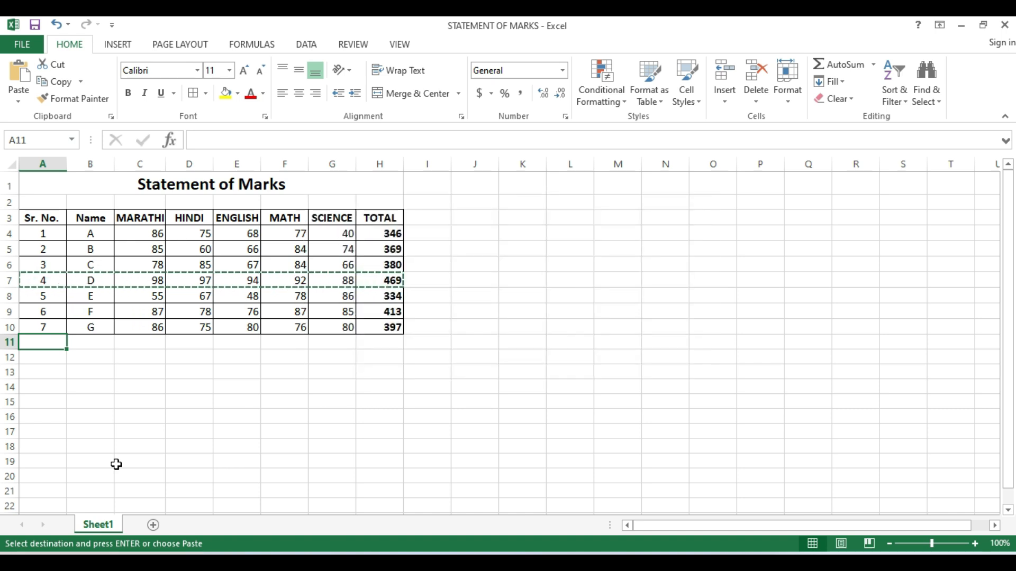
pyautogui.hotkey('ctrl', 'v')
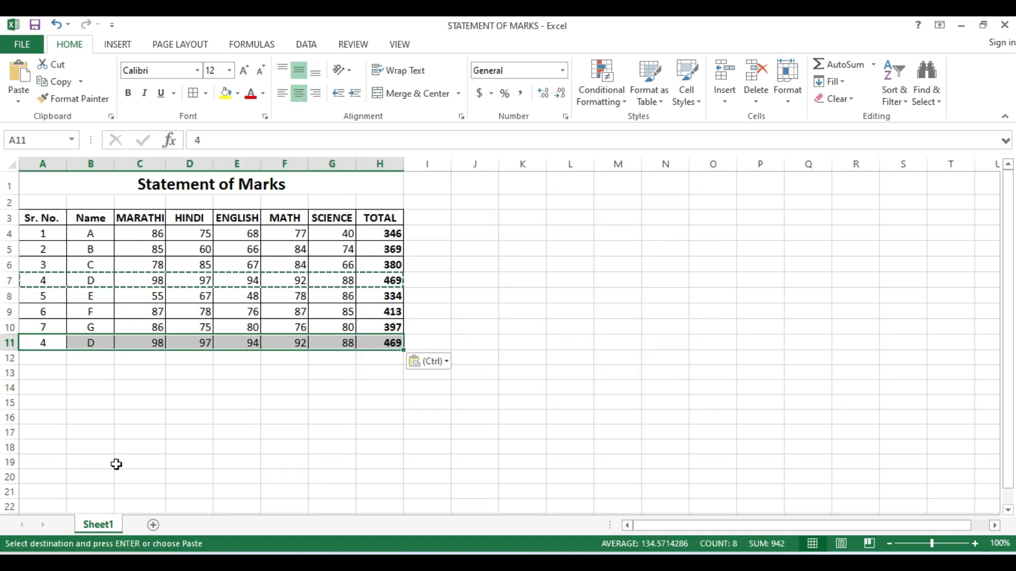
pyautogui.press('Return')
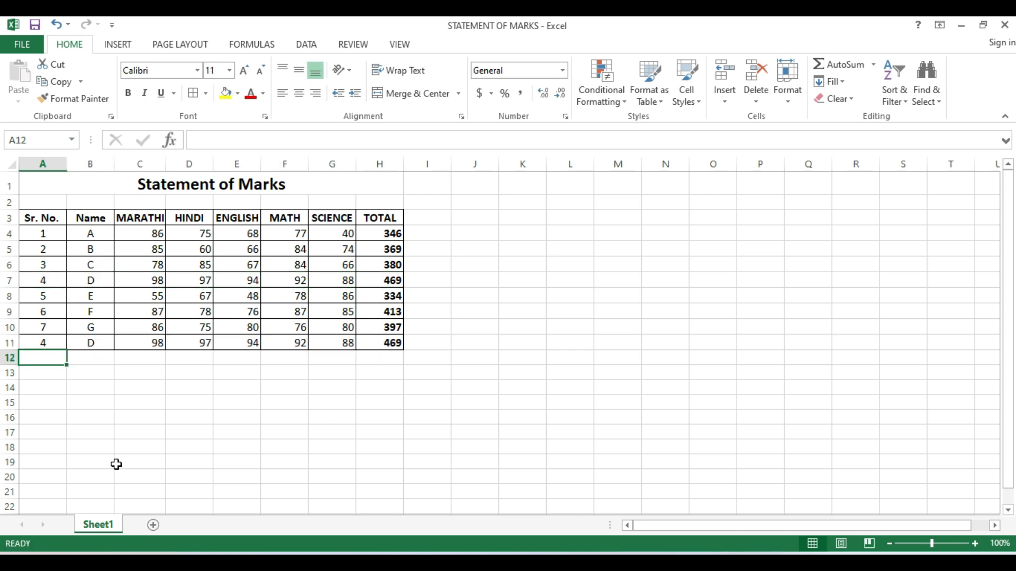
pyautogui.hotkey('ctrl', 'z')
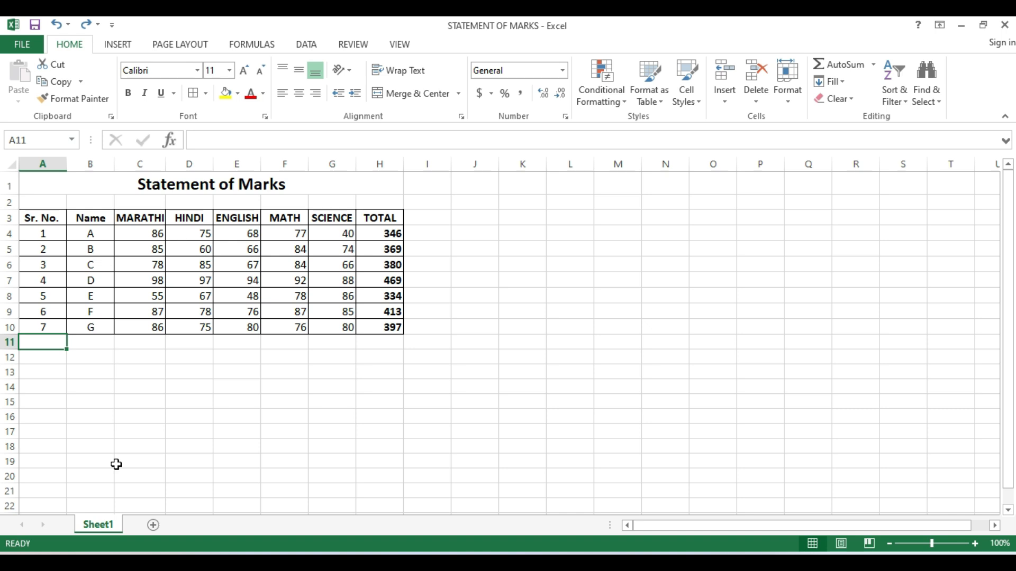